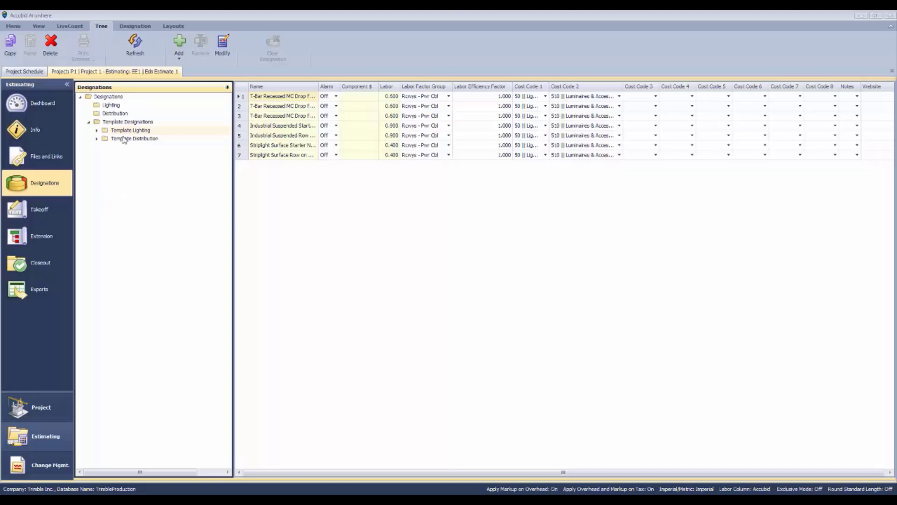
Show all designations and expand the Template Distribution folder to list its six templates.
click(116, 97)
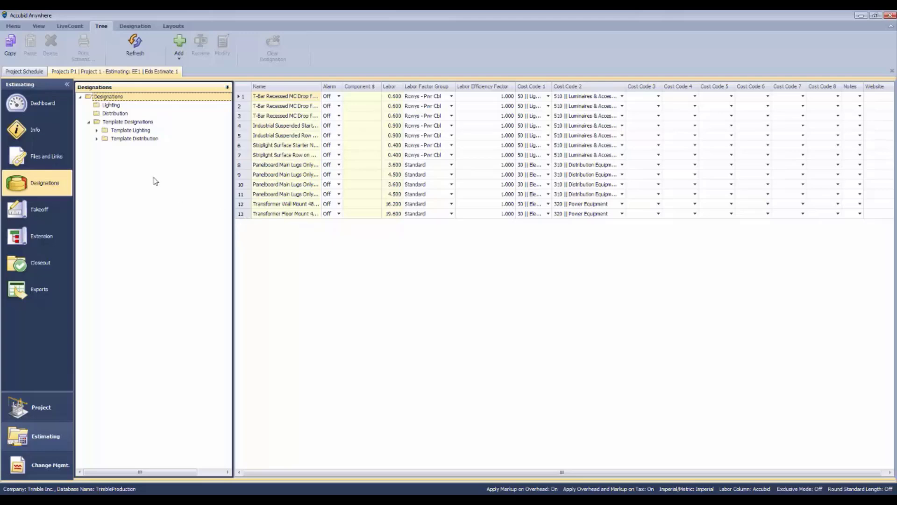
click(97, 138)
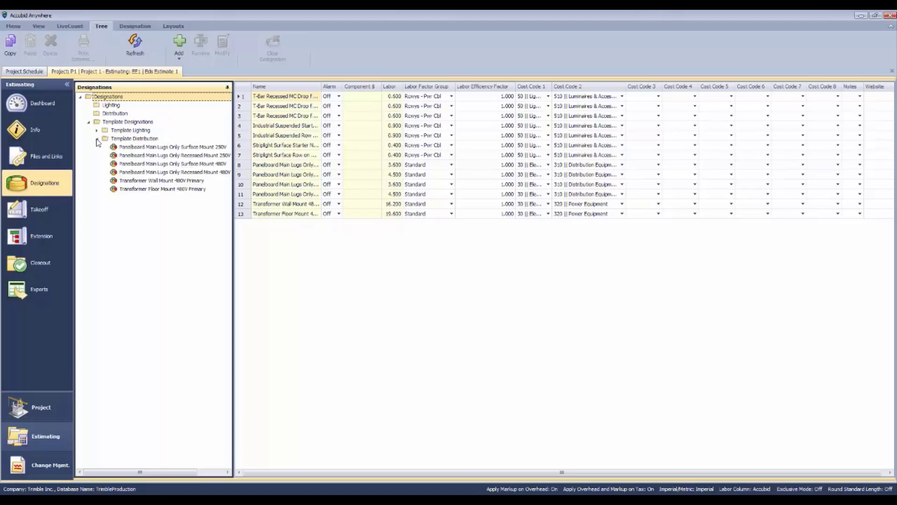
Copy the Panelboard Main Lugs Only Surface Mount 480V template into Distribution and select the copy.
click(131, 164)
right_click(130, 164)
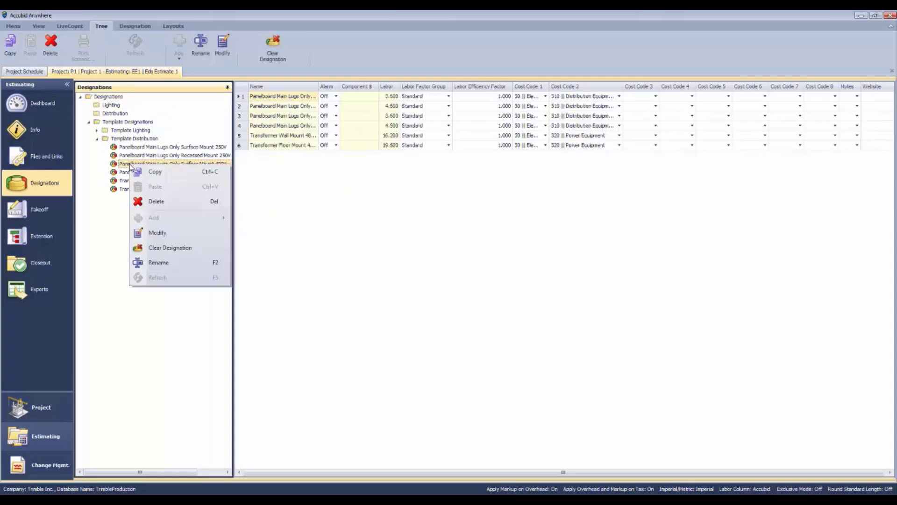
click(156, 172)
click(112, 114)
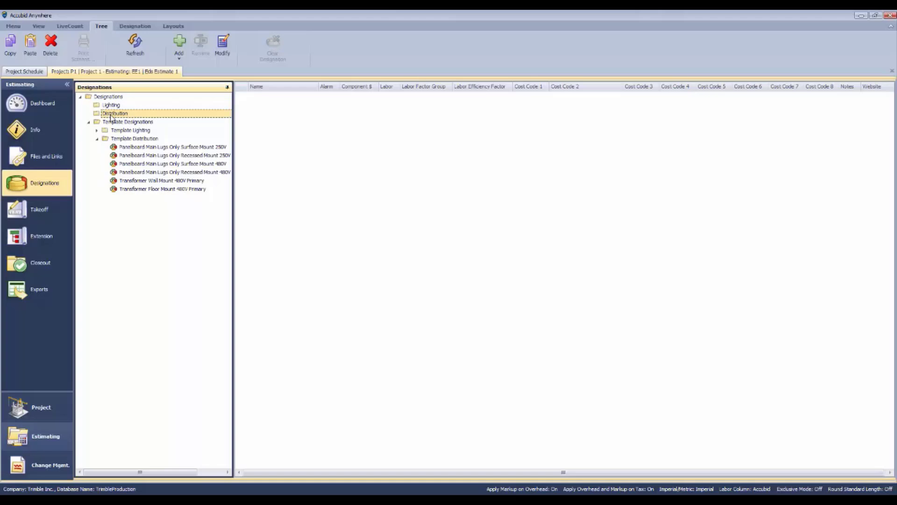
right_click(112, 117)
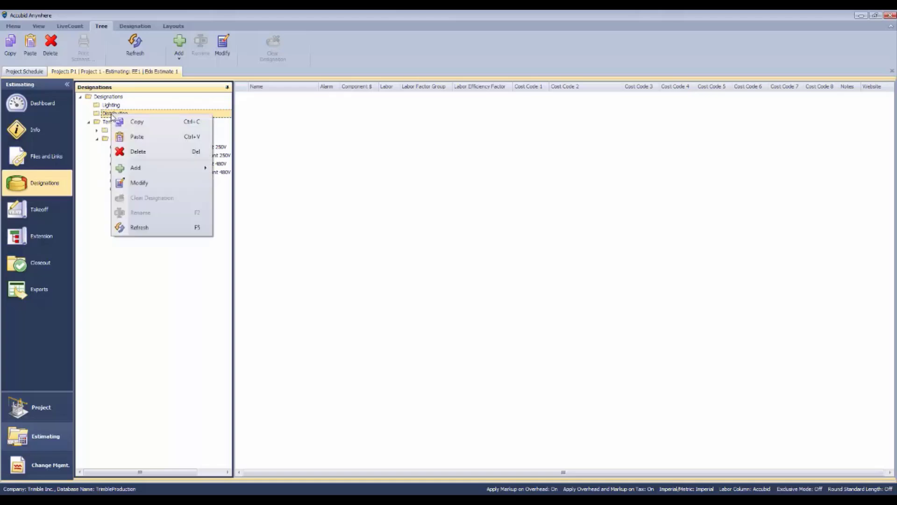
click(136, 151)
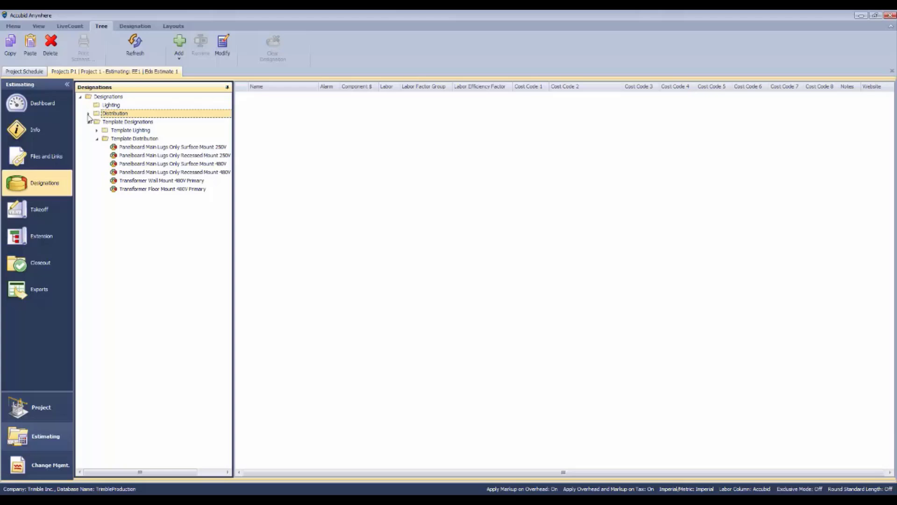
click(88, 114)
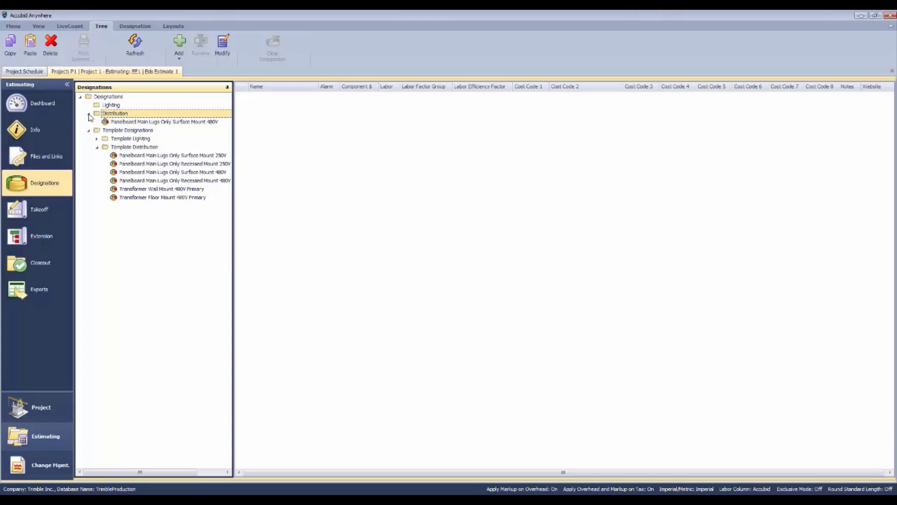
click(127, 123)
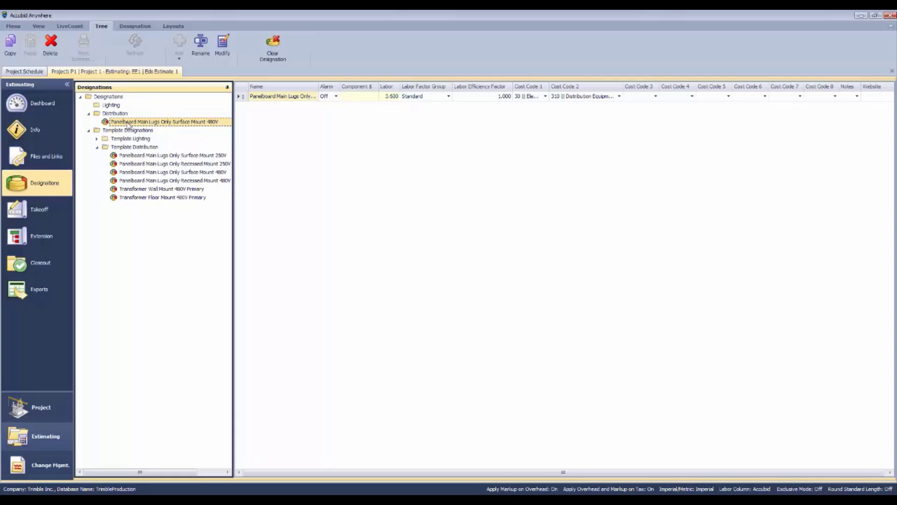
Open the copied designation and prefix its name with 'PB-100'.
double_click(130, 123)
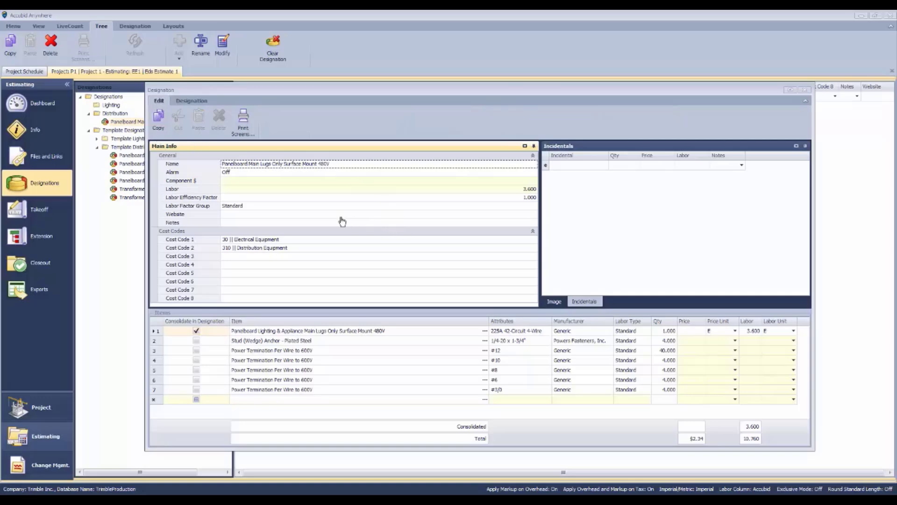
click(224, 165)
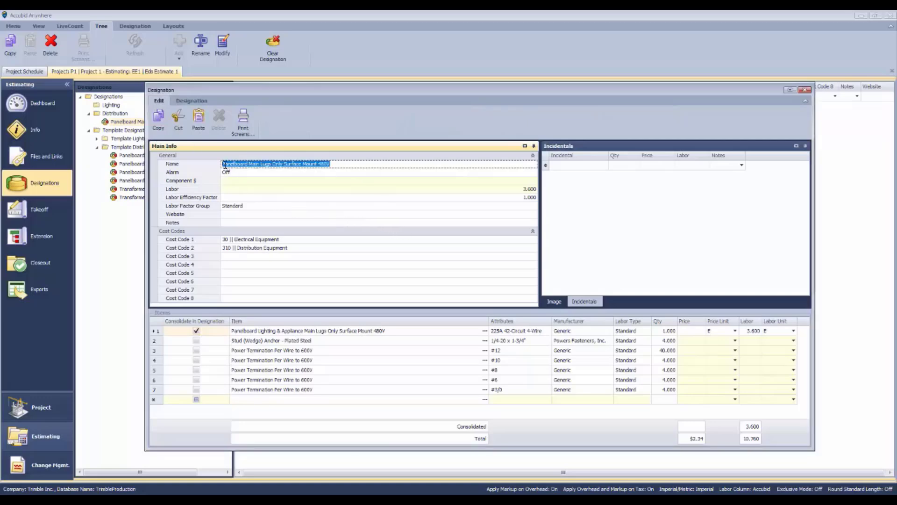
click(223, 164)
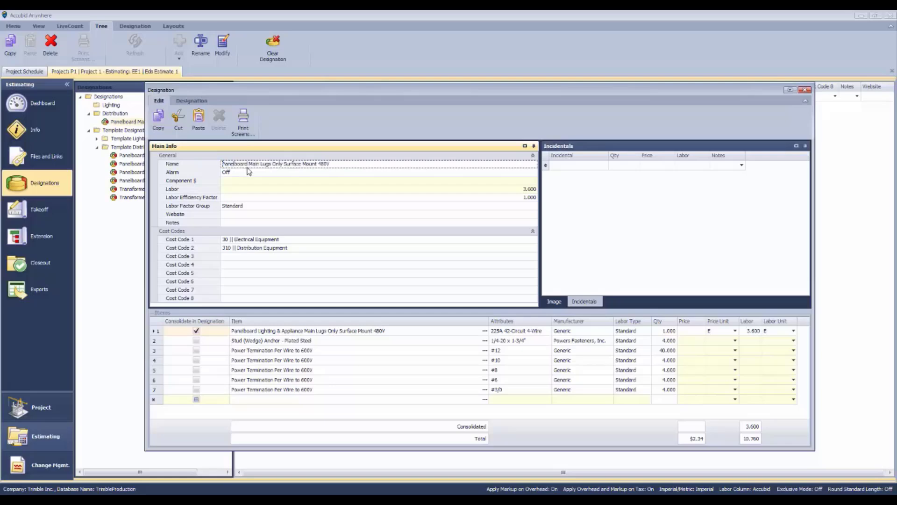
text(PB-100)
click(229, 174)
click(228, 174)
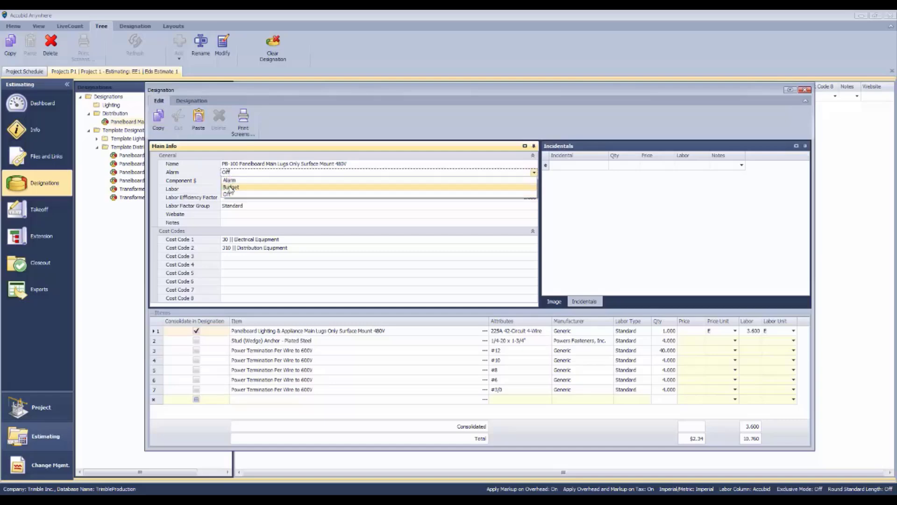
click(231, 187)
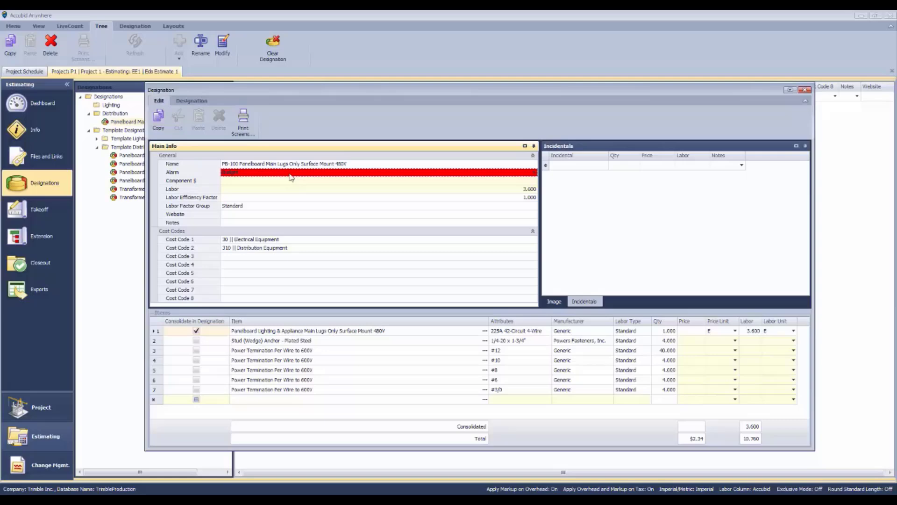
click(251, 175)
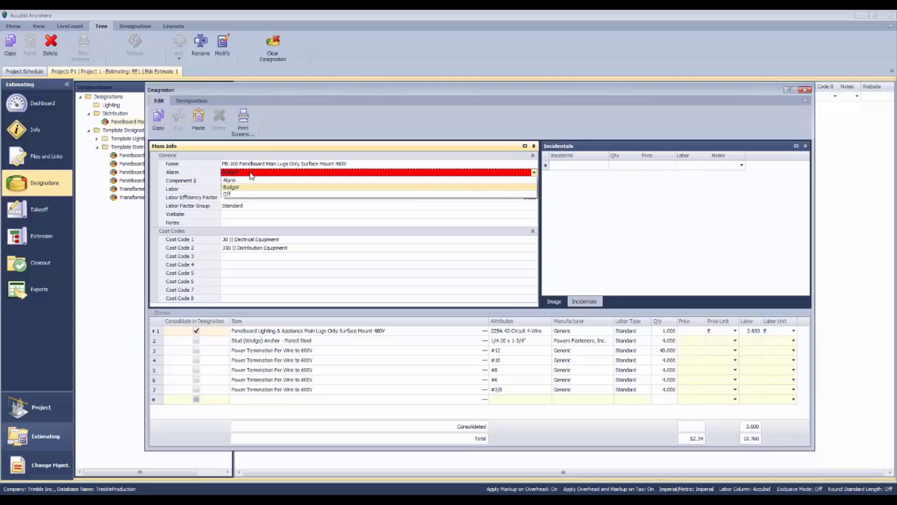
click(232, 193)
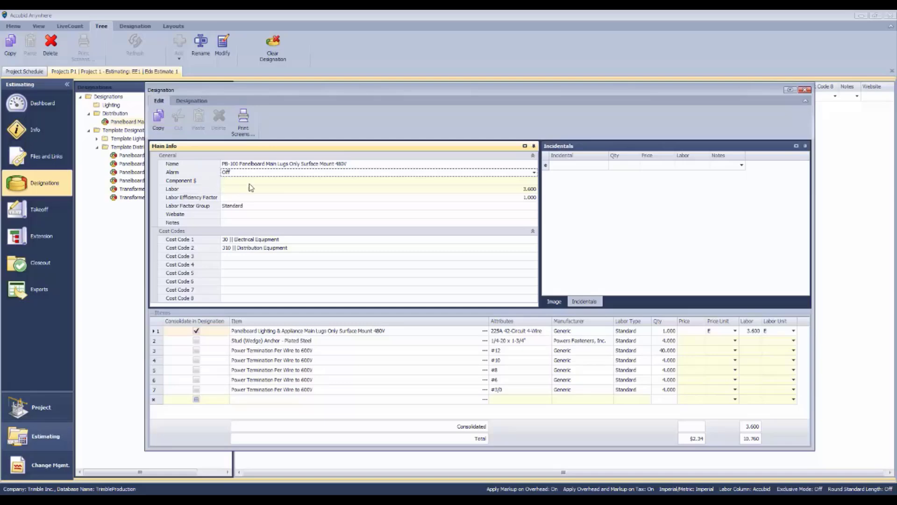
Add a Bolts incidental priced at 10.00 with 0.500 labor.
click(572, 167)
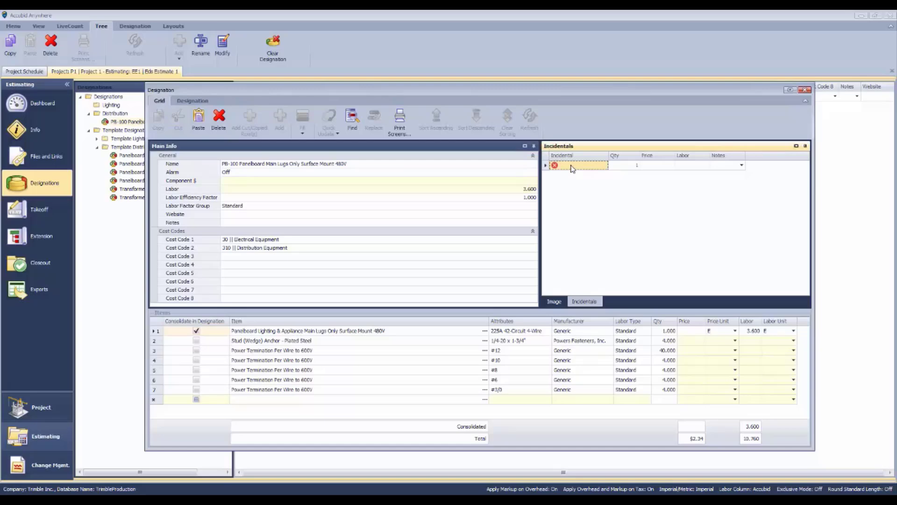
text(Bolts)
click(658, 167)
text(10)
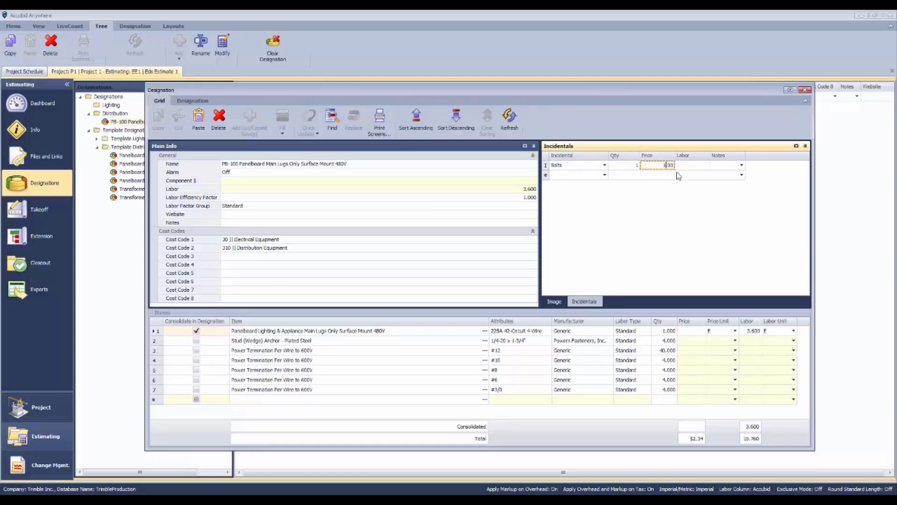
click(700, 166)
click(700, 167)
key(Return)
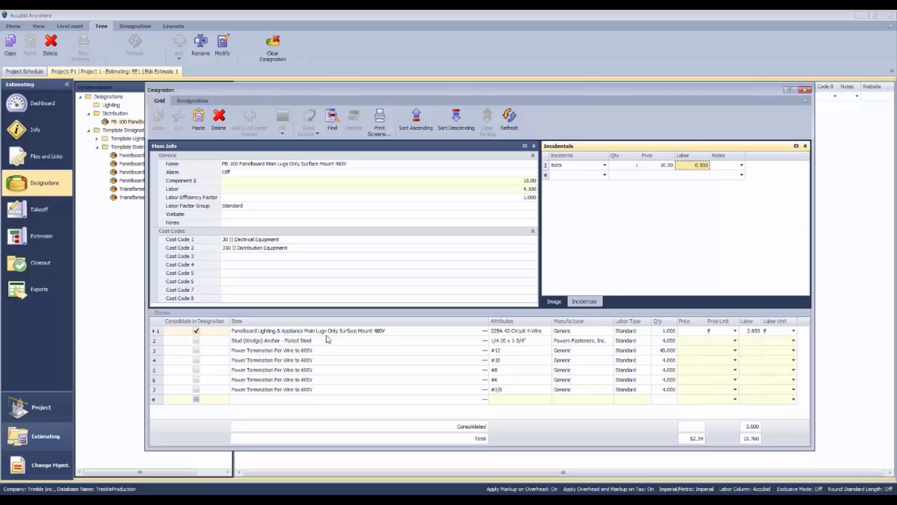
Replace row 1's item with the 480V surface-mount Lighting & Appliance panelboard from the catalogue.
click(486, 332)
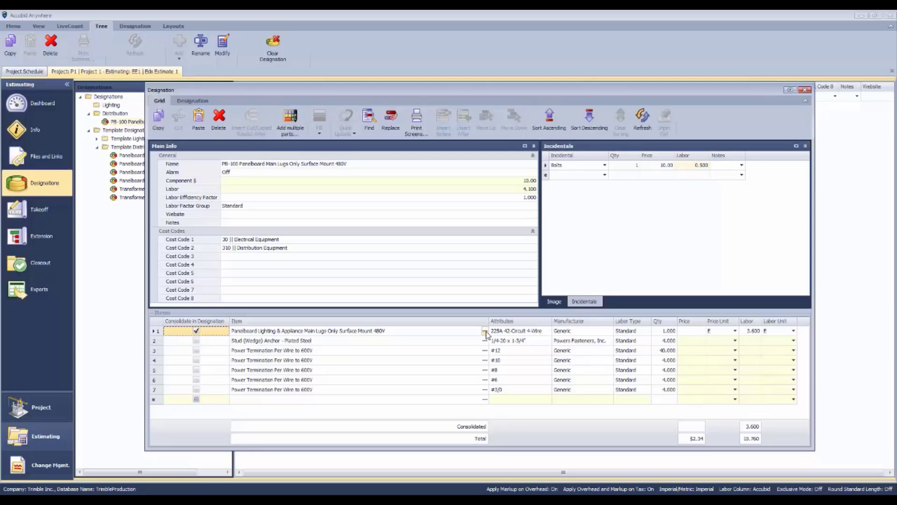
click(485, 331)
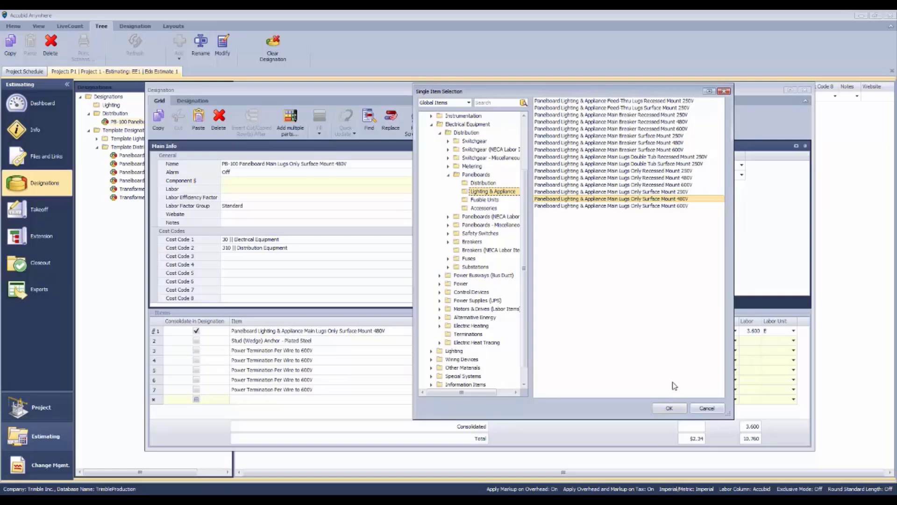
click(669, 409)
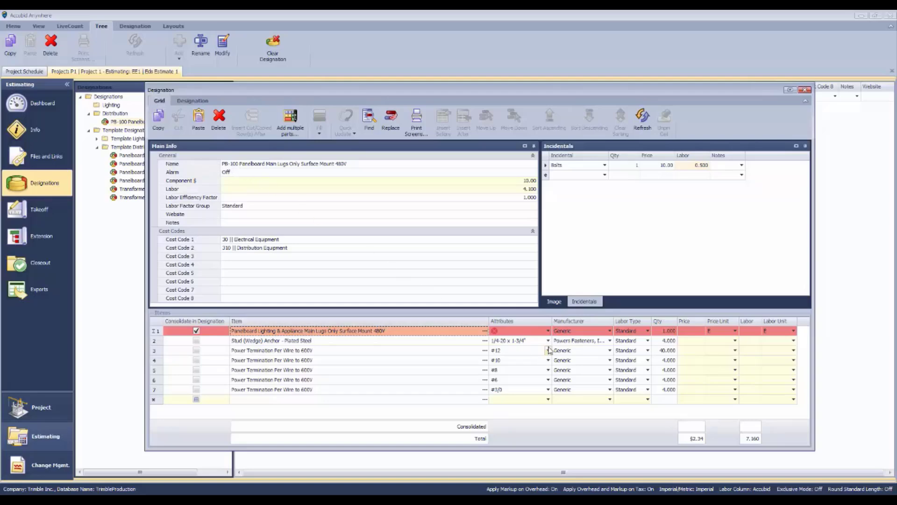
Set row 1's panelboard attributes to 400A 18-Circuit 4-Wire.
click(550, 333)
click(548, 331)
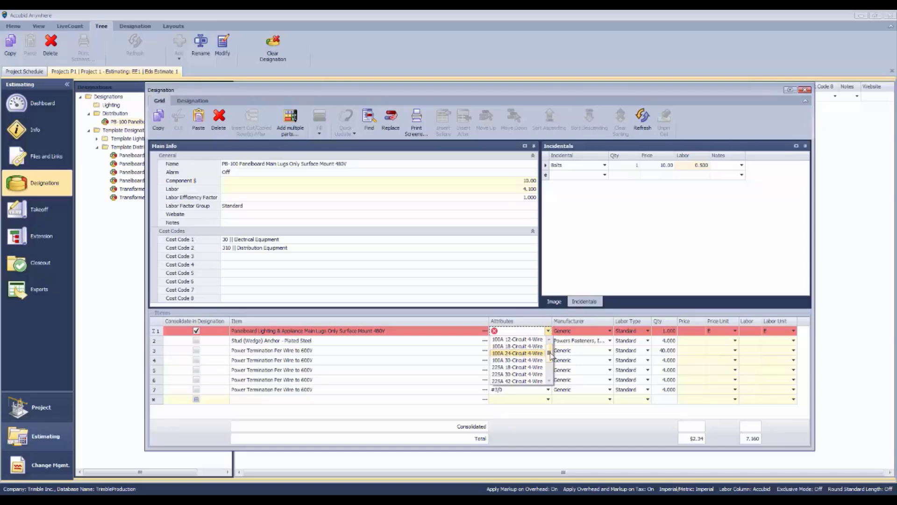
drag(550, 355, 550, 360)
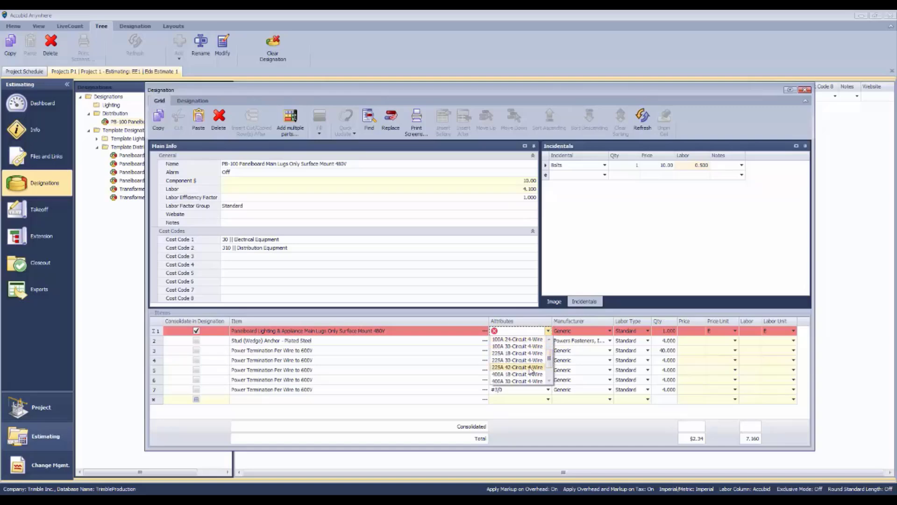
click(522, 375)
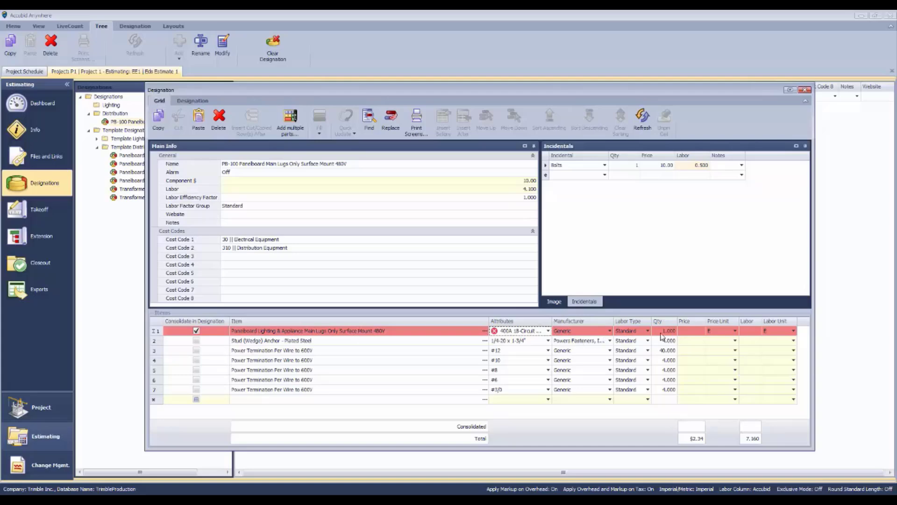
click(661, 333)
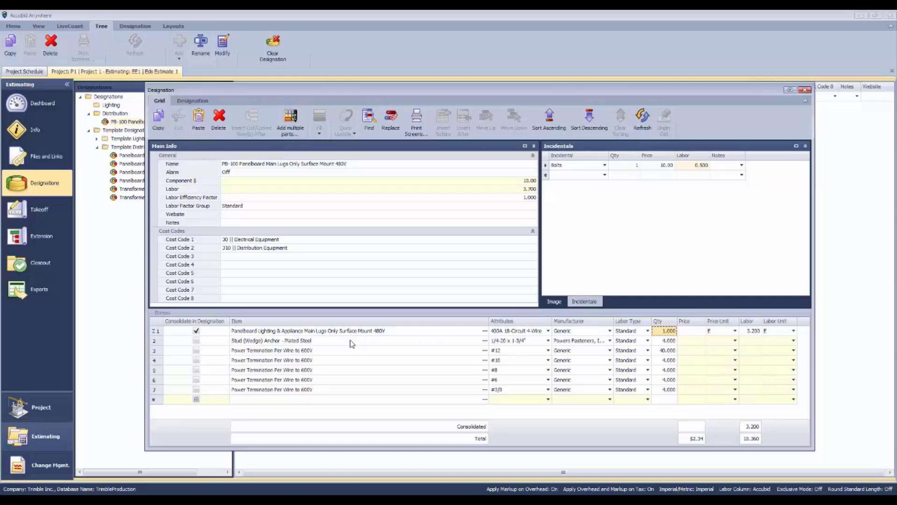
click(159, 342)
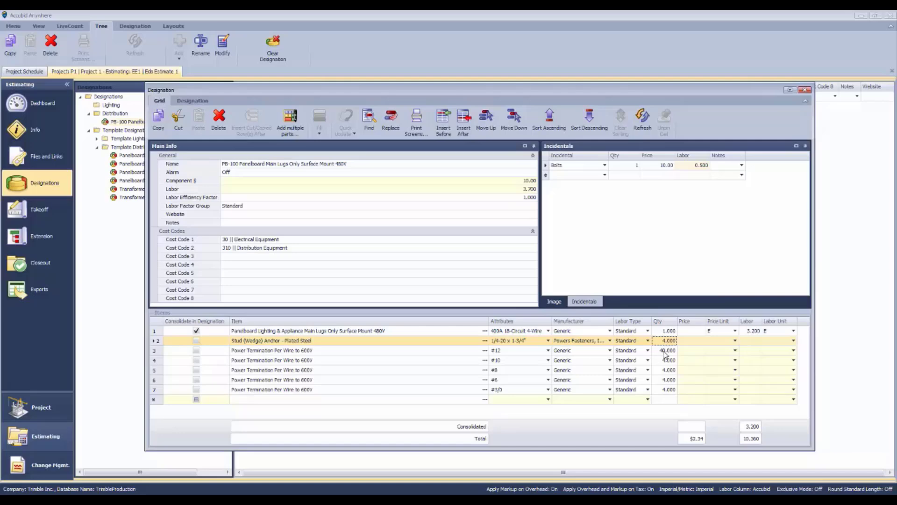
Set termination quantities to 10 for #12 and 2 each for #10, #8, #6, then select rows 2–7.
click(665, 350)
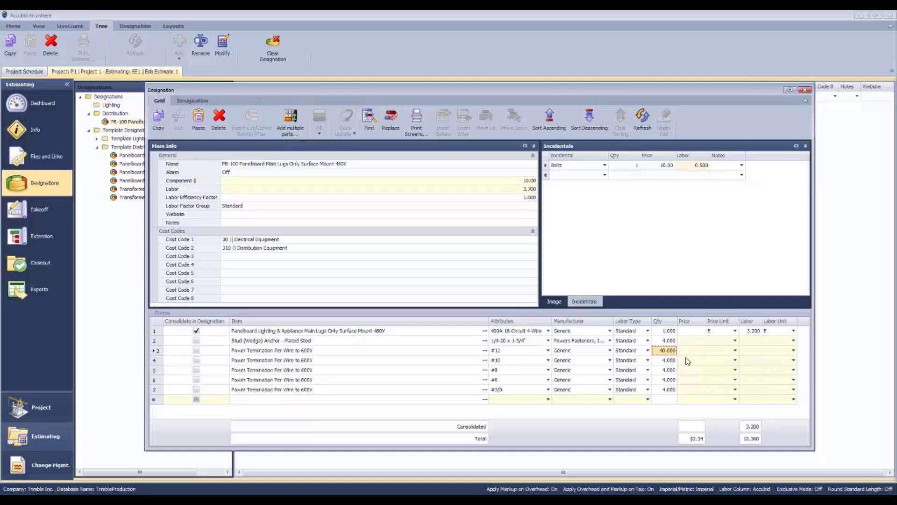
text(10)
key(Return)
click(665, 361)
text(2)
key(Return)
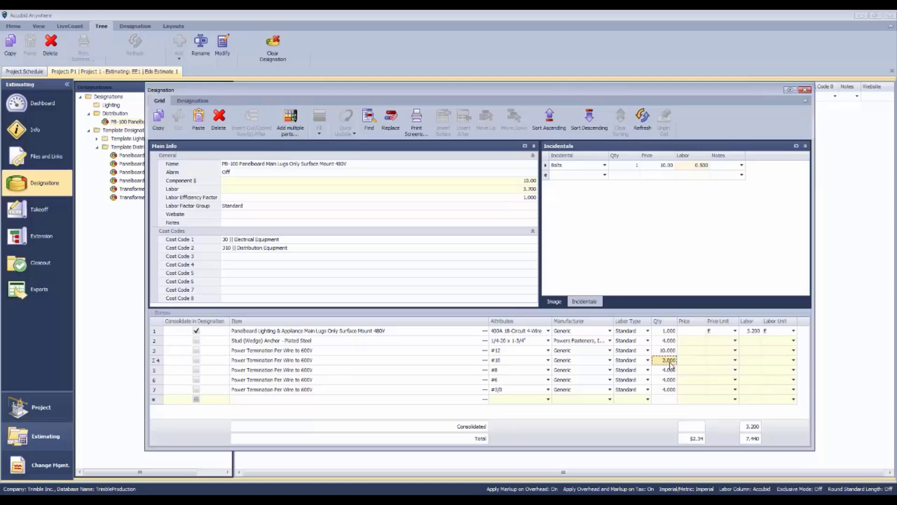
click(676, 370)
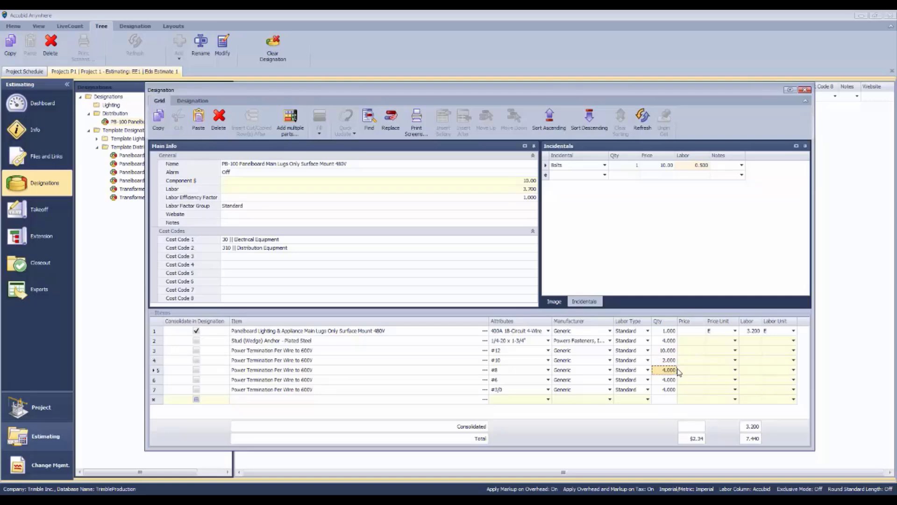
text(2)
key(Return)
click(670, 379)
text(2)
key(Return)
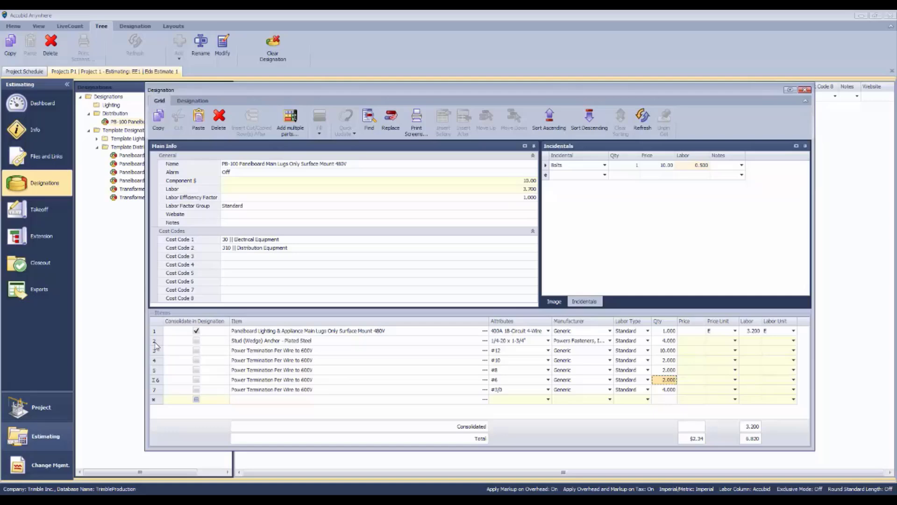
drag(156, 346, 159, 392)
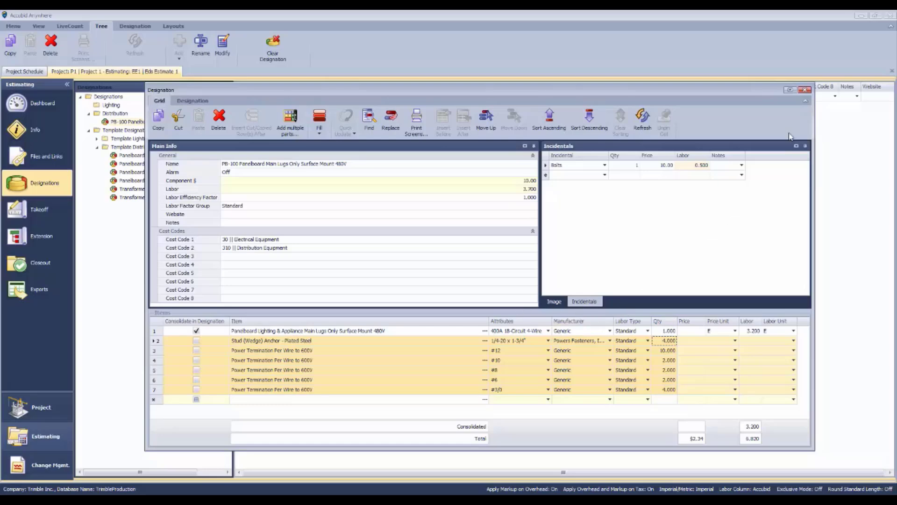
Close the PB-100 designation editor and expand the Template Lighting folder.
click(805, 91)
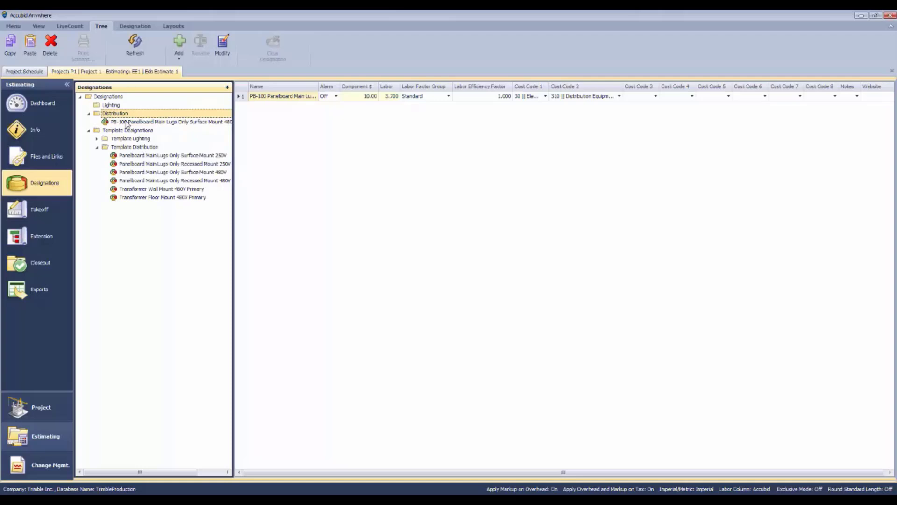
click(97, 140)
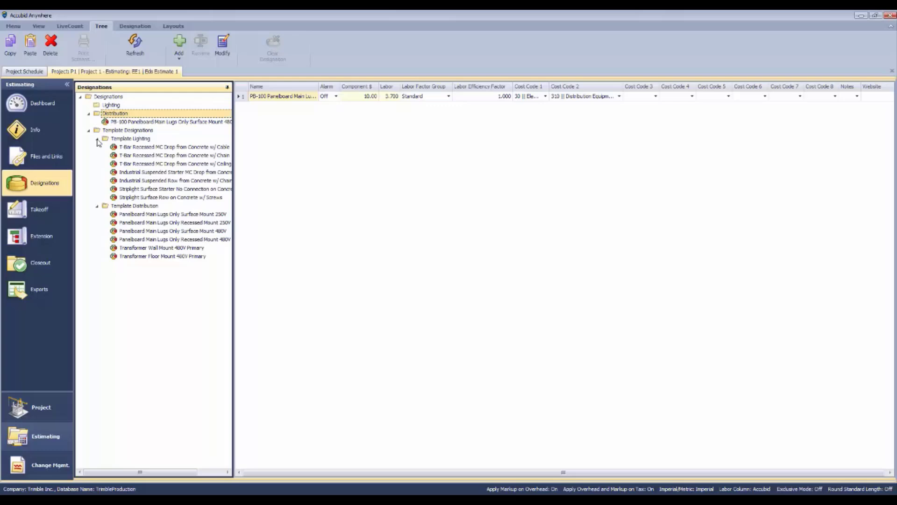